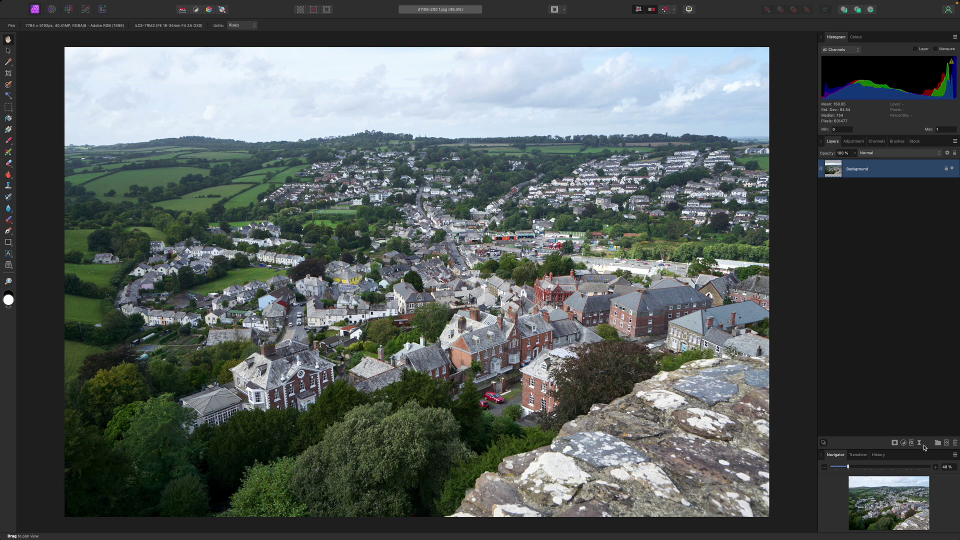
# - Add a Live Depth of Field blur filter to the Background photo
pyautogui.click(919, 443)
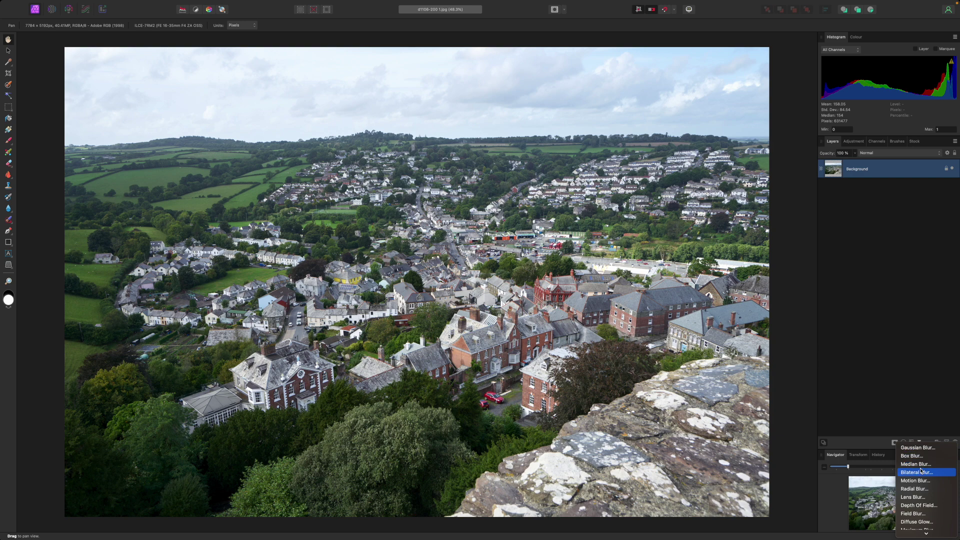
pyautogui.click(923, 505)
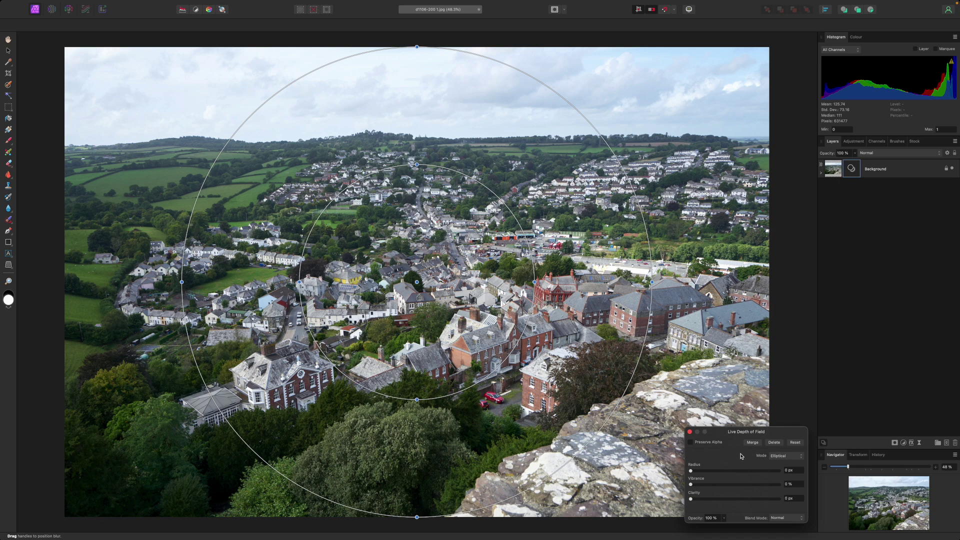
# - Switch the blur to Tilt Shift at 47.9 px, placing the sharp band over the central houses
pyautogui.click(780, 458)
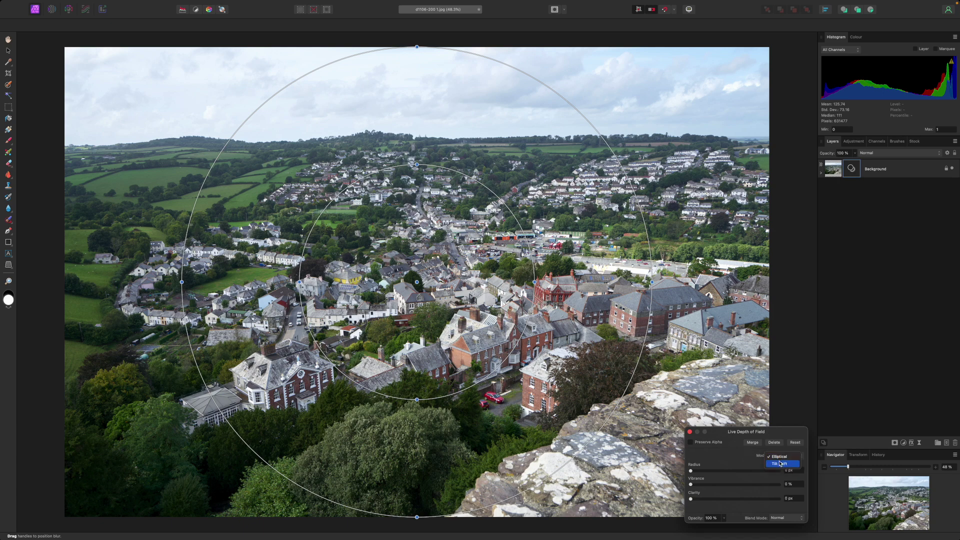
pyautogui.click(780, 464)
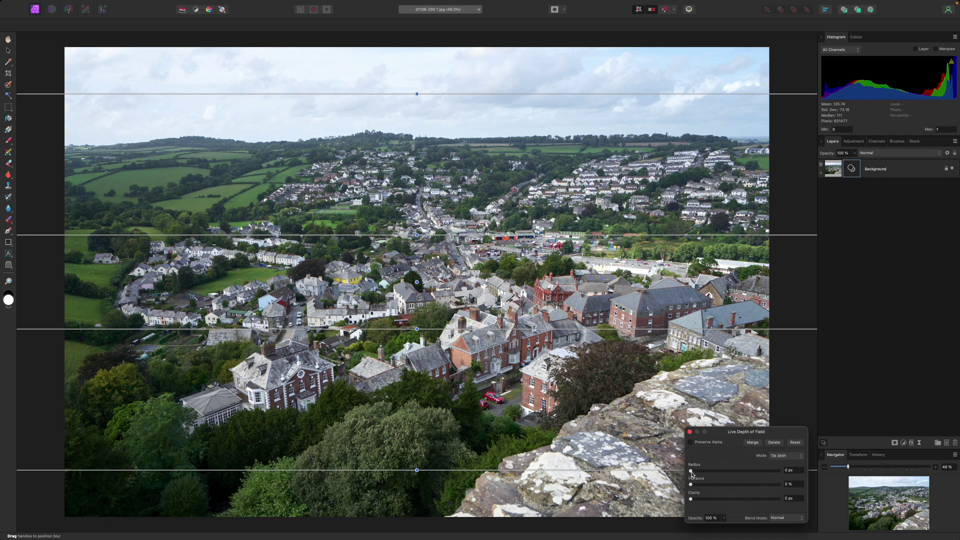
pyautogui.moveTo(690, 471); pyautogui.dragTo(721, 471)
pyautogui.moveTo(429, 292); pyautogui.dragTo(473, 347)
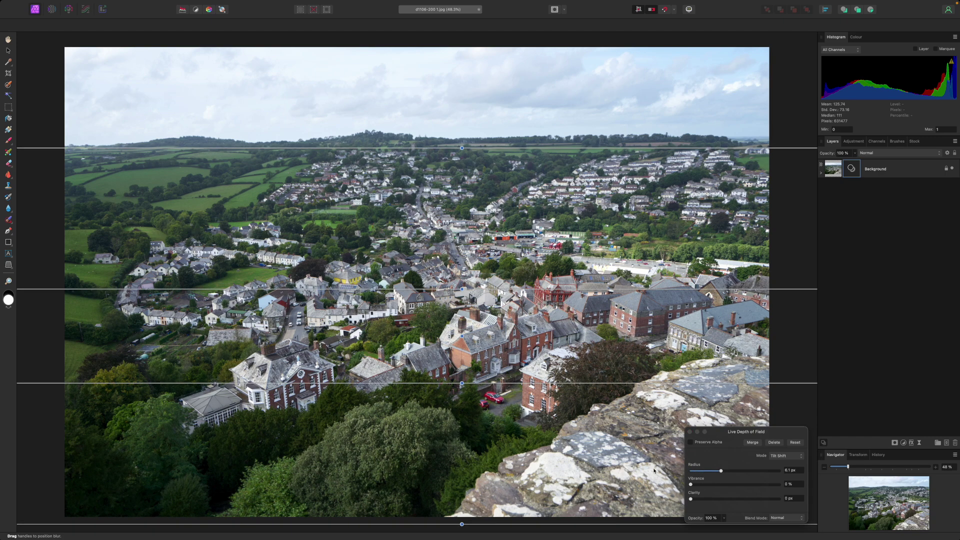
pyautogui.moveTo(722, 473); pyautogui.dragTo(766, 471)
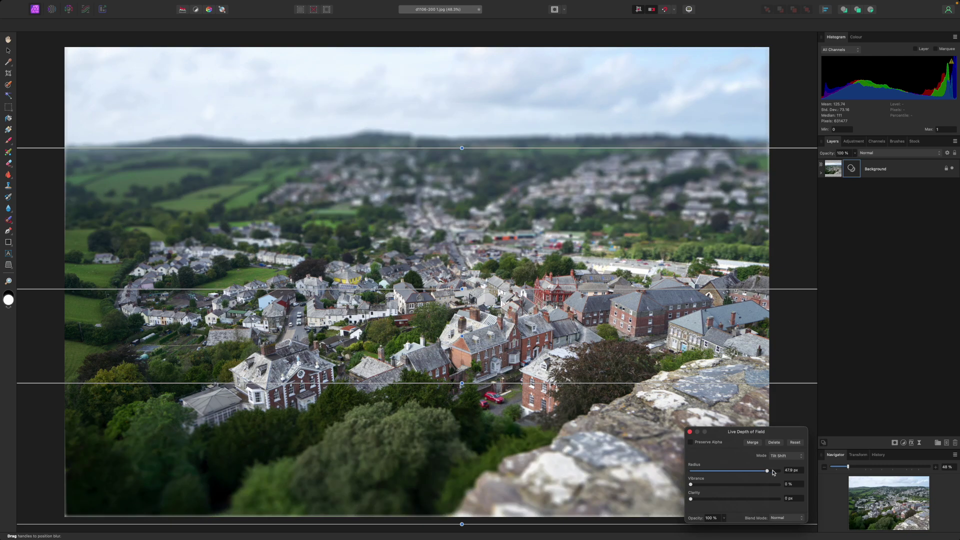
pyautogui.moveTo(459, 338); pyautogui.dragTo(474, 351)
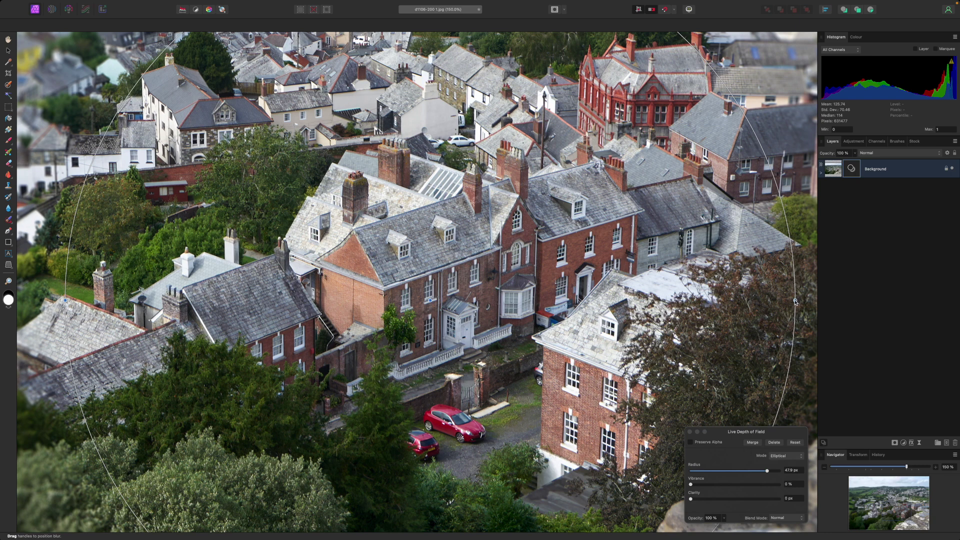
# - Shrink the sharp ellipse around the brick house and red cars at 200% zoom, nudging it right
pyautogui.moveTo(795, 301); pyautogui.dragTo(589, 282)
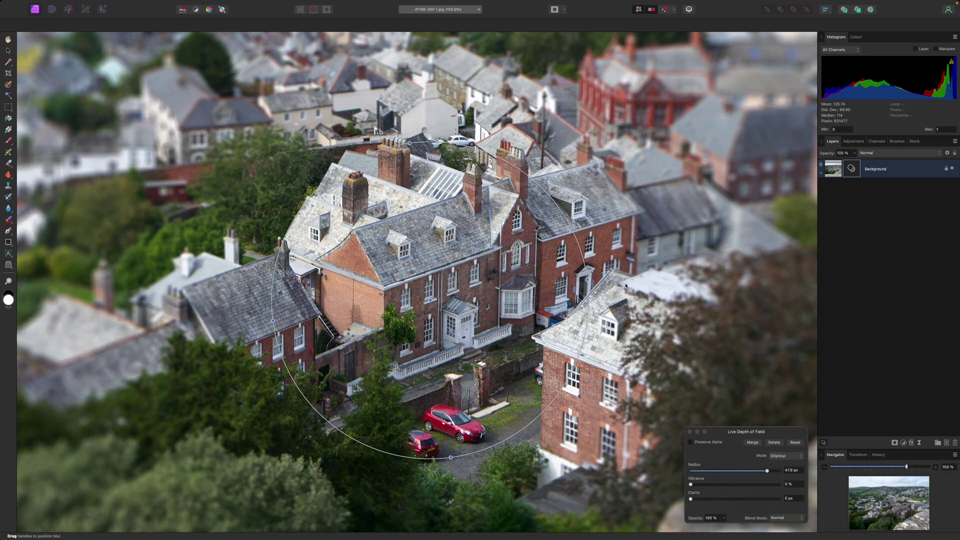
pyautogui.moveTo(587, 279); pyautogui.dragTo(540, 299)
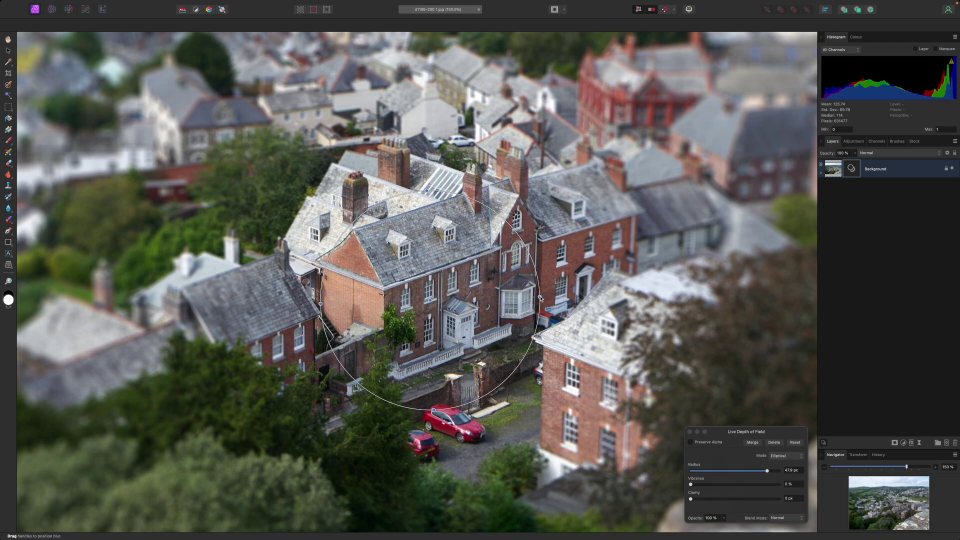
pyautogui.press('super+plus')
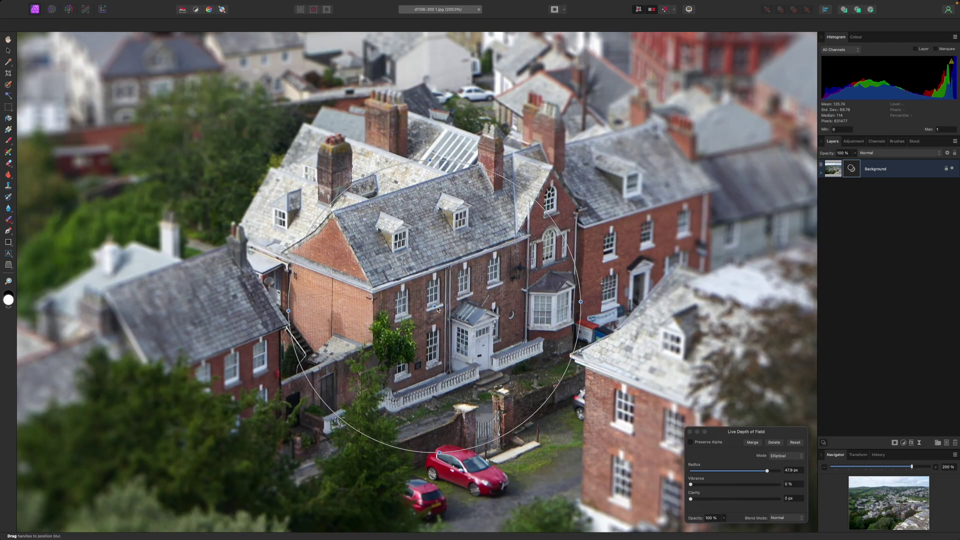
pyautogui.moveTo(438, 307); pyautogui.dragTo(445, 305)
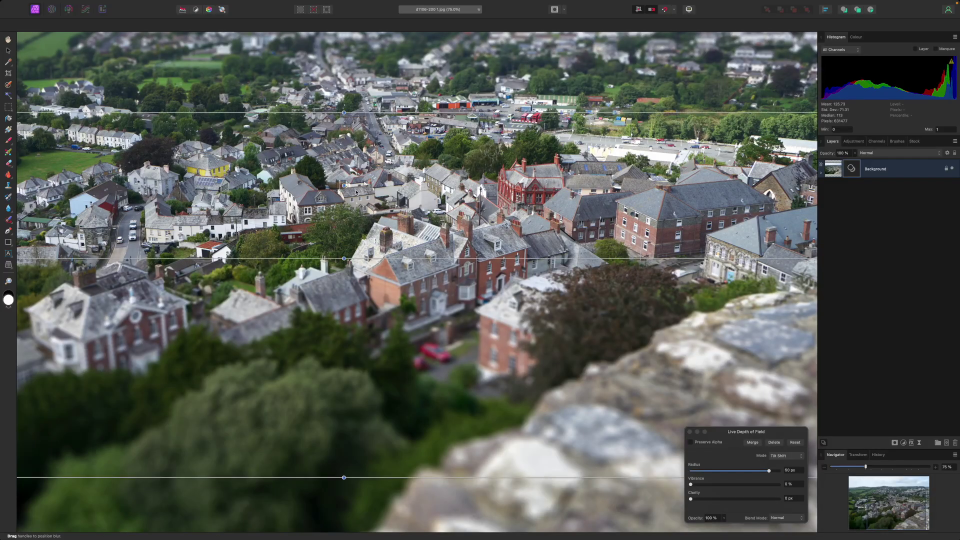
# - Move the Tilt Shift sharp band up across the mid-town houses
pyautogui.moveTo(450, 403); pyautogui.dragTo(442, 286)
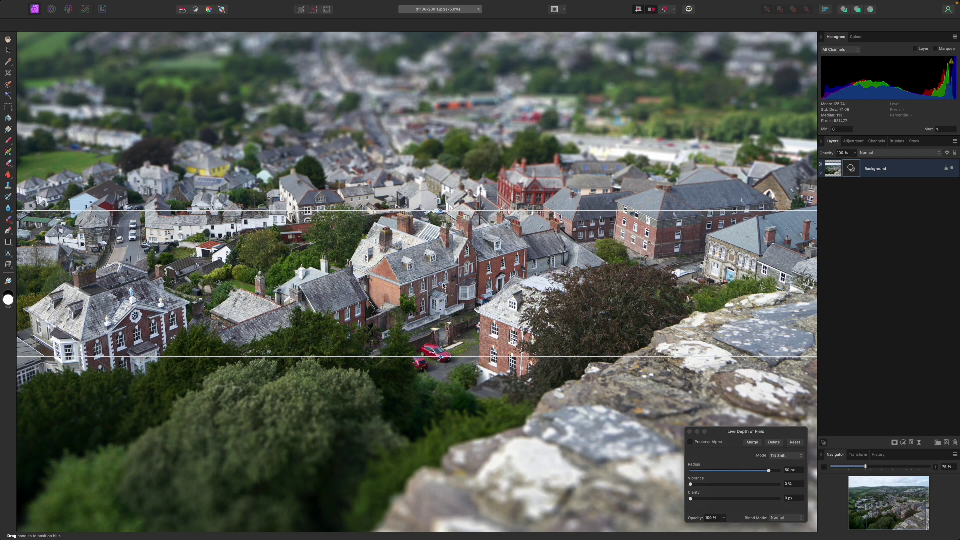
pyautogui.moveTo(440, 285)
pyautogui.mouseDown()
pyautogui.moveTo(508, 238)
pyautogui.moveTo(452, 161)
pyautogui.moveTo(435, 286)
pyautogui.mouseUp()
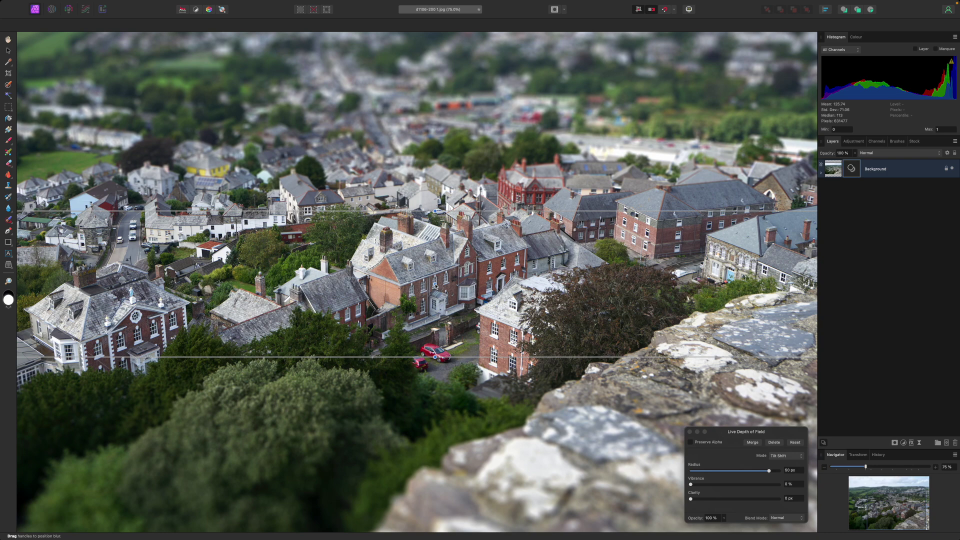
pyautogui.press('super+minus')
# - Raise the tilt-shift radius to 100 px and angle the narrowed sharp band rising rightward
pyautogui.moveTo(769, 470); pyautogui.dragTo(788, 473)
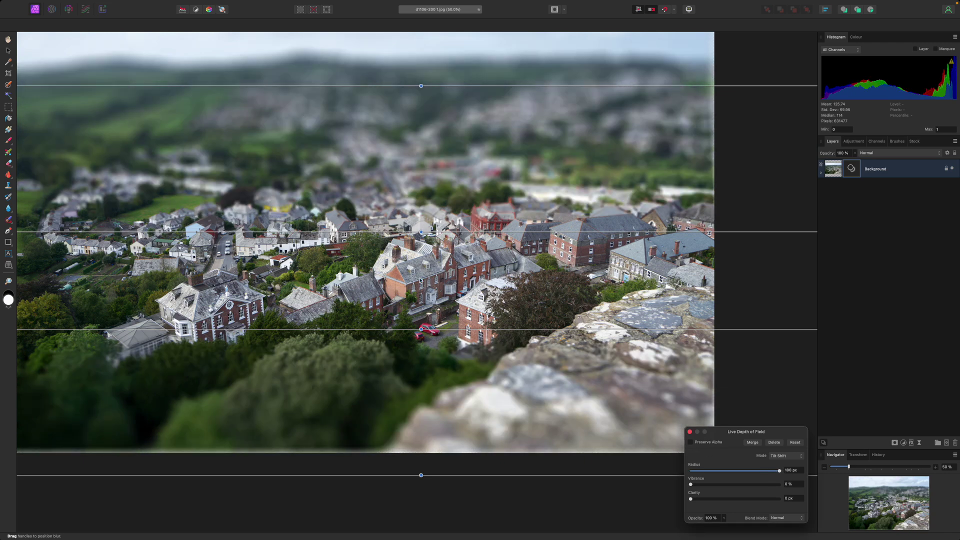
pyautogui.moveTo(421, 281)
pyautogui.mouseDown()
pyautogui.moveTo(417, 314)
pyautogui.moveTo(417, 229)
pyautogui.moveTo(420, 289)
pyautogui.mouseUp()
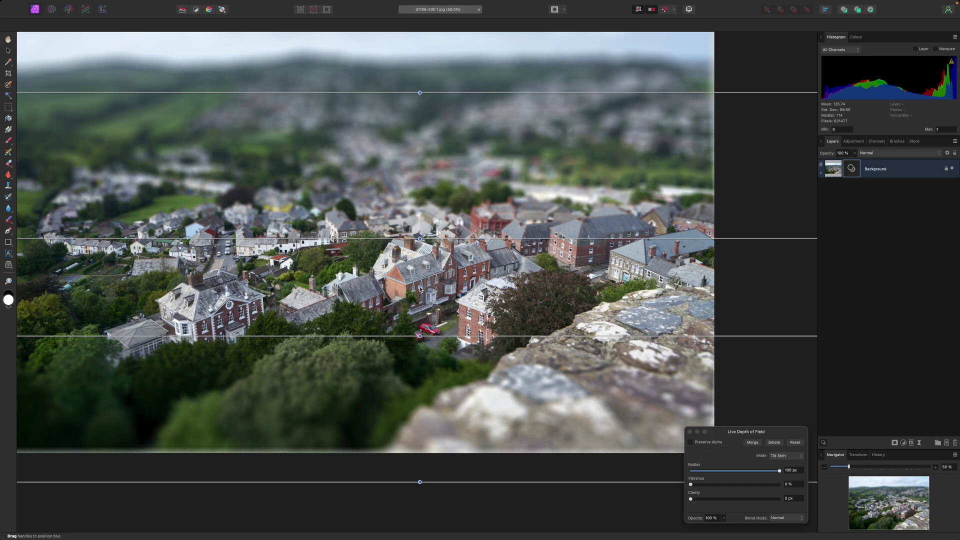
pyautogui.press('super+0')
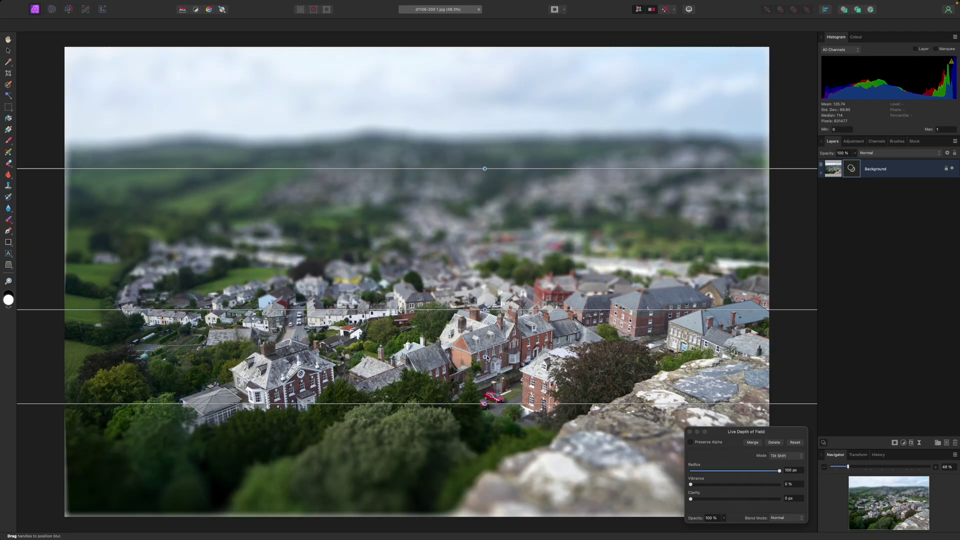
pyautogui.moveTo(486, 358)
pyautogui.mouseDown()
pyautogui.moveTo(476, 247)
pyautogui.moveTo(493, 389)
pyautogui.moveTo(491, 347)
pyautogui.mouseUp()
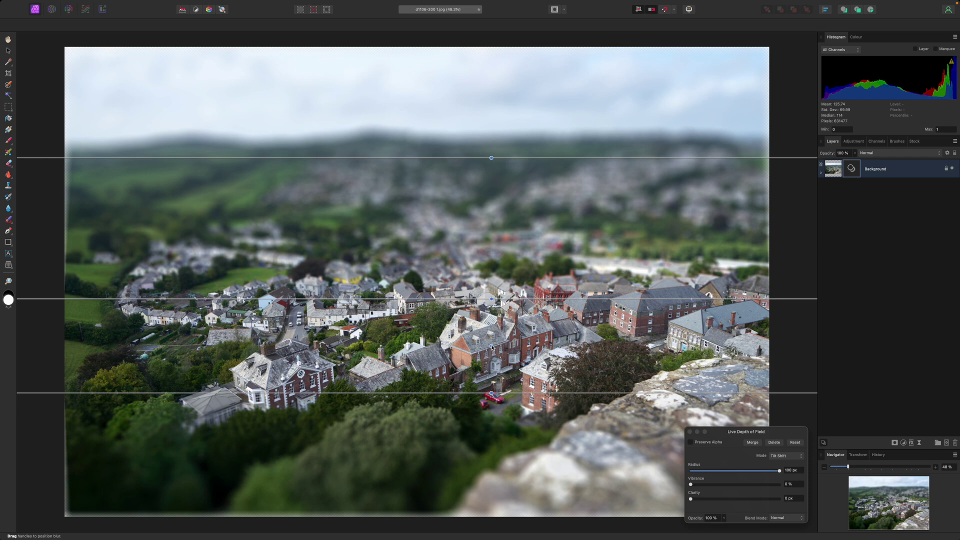
pyautogui.moveTo(491, 393); pyautogui.dragTo(498, 380)
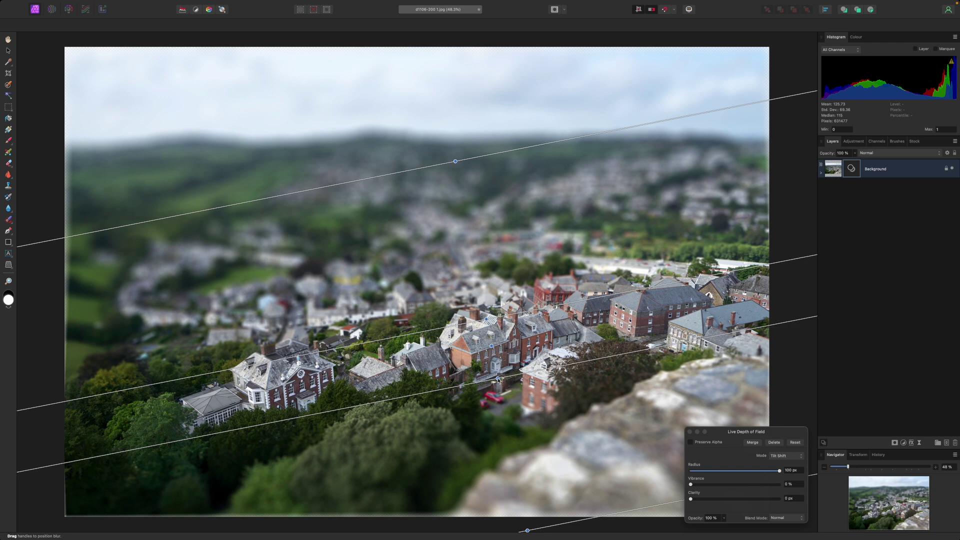
# - Undo to remove the Live Depth of Field filter, restoring the sharp photo
pyautogui.press('super+z')
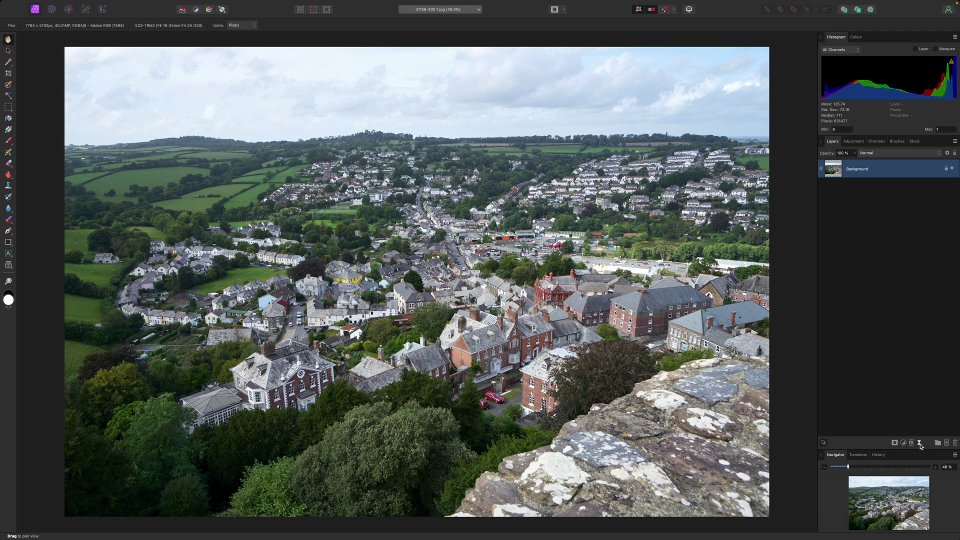
# - Add a fresh Live Depth of Field filter from the Live Filters blur list
pyautogui.click(919, 443)
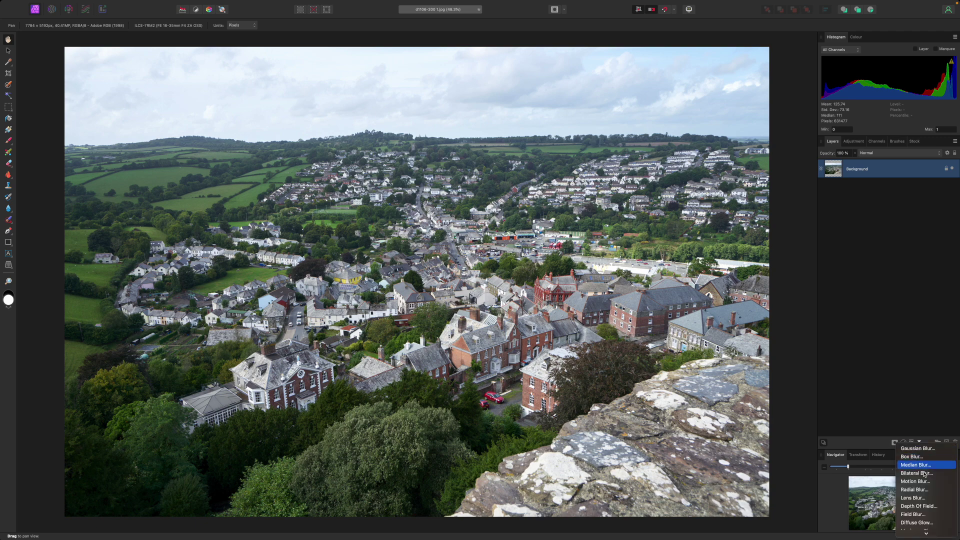
pyautogui.moveTo(926, 533)
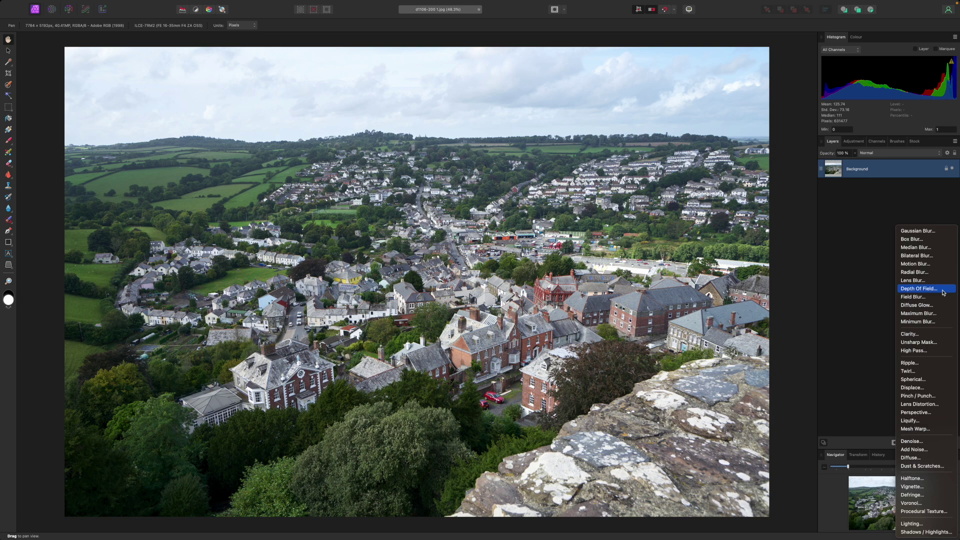
pyautogui.click(942, 292)
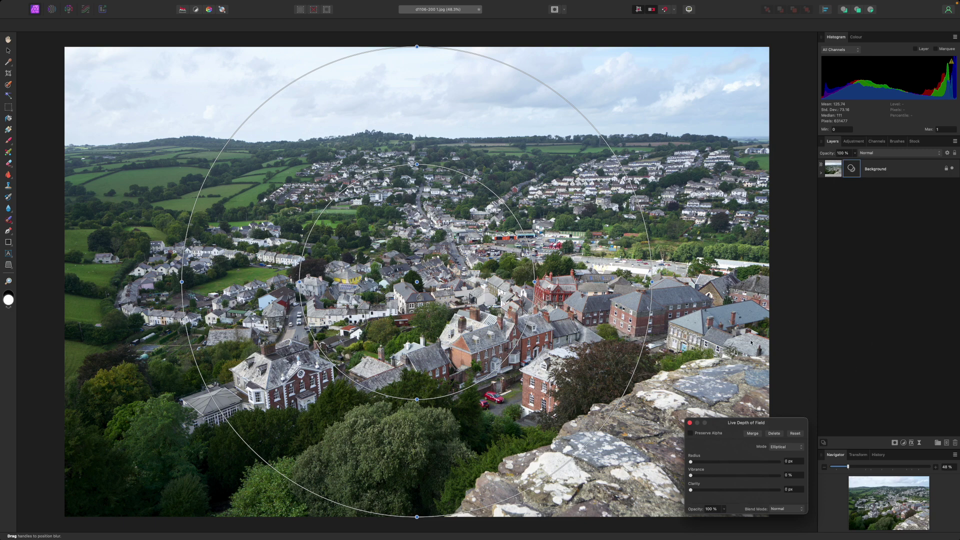
# - Show the Elliptical and Tilt Shift mode choices for the new depth of field filter
pyautogui.click(801, 447)
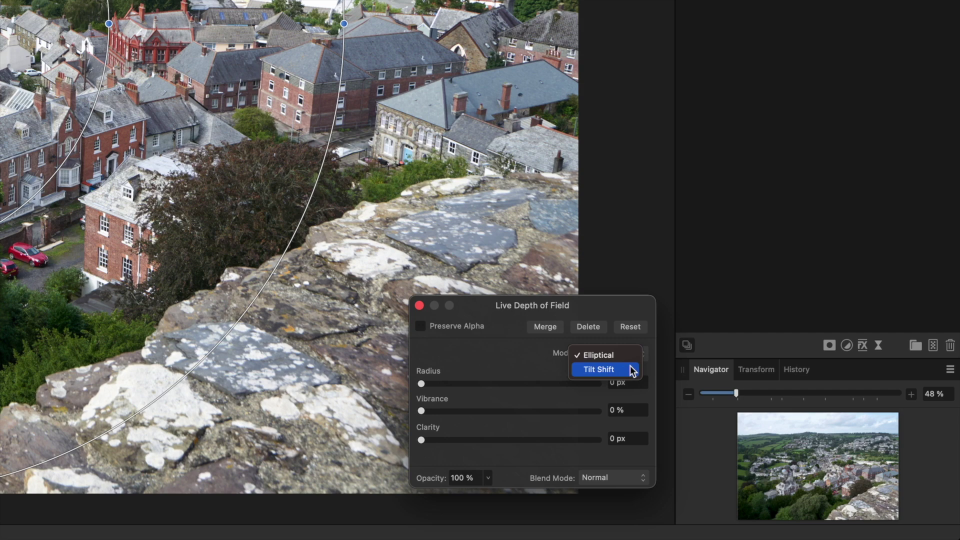
# - Set the new filter to Tilt Shift and raise its radius to 100 px
pyautogui.click(630, 366)
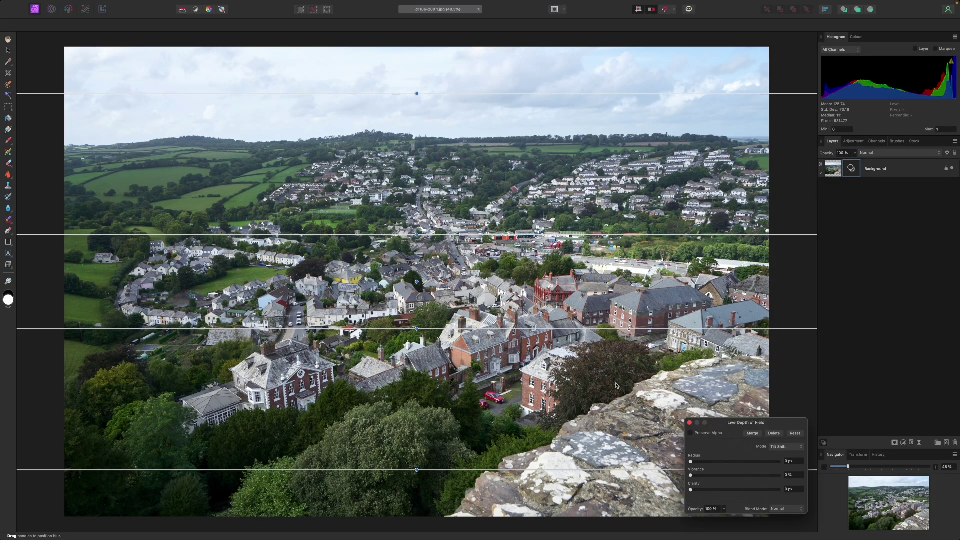
pyautogui.hscroll(-2, 616, 383)
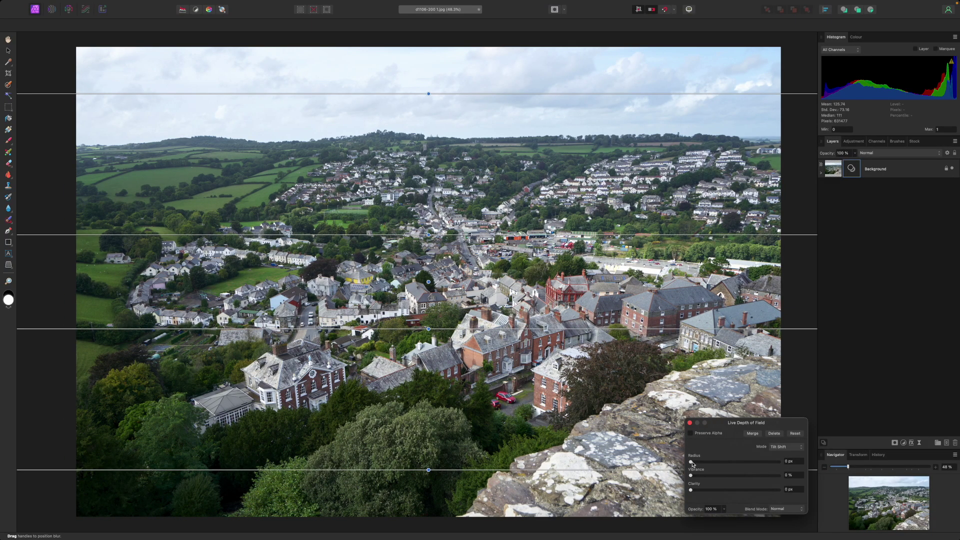
pyautogui.moveTo(693, 463); pyautogui.dragTo(783, 465)
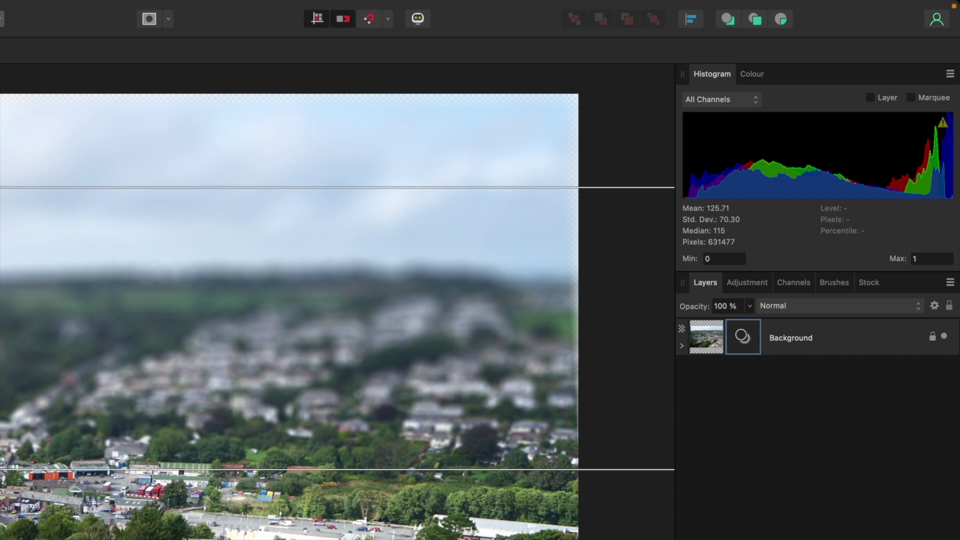
# - Expand the Background layer to reveal its Depth of Field Blur child, toggling selection between them
pyautogui.click(682, 346)
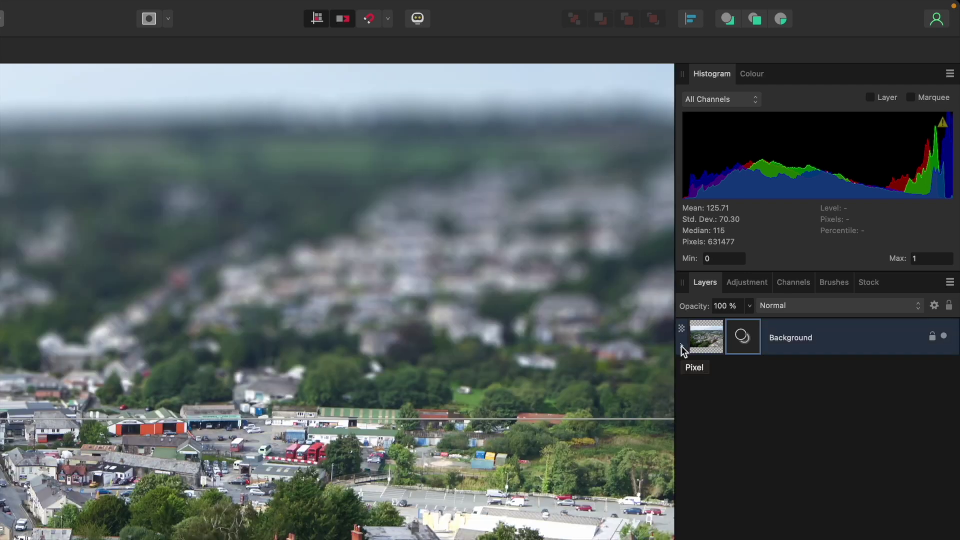
pyautogui.click(681, 346)
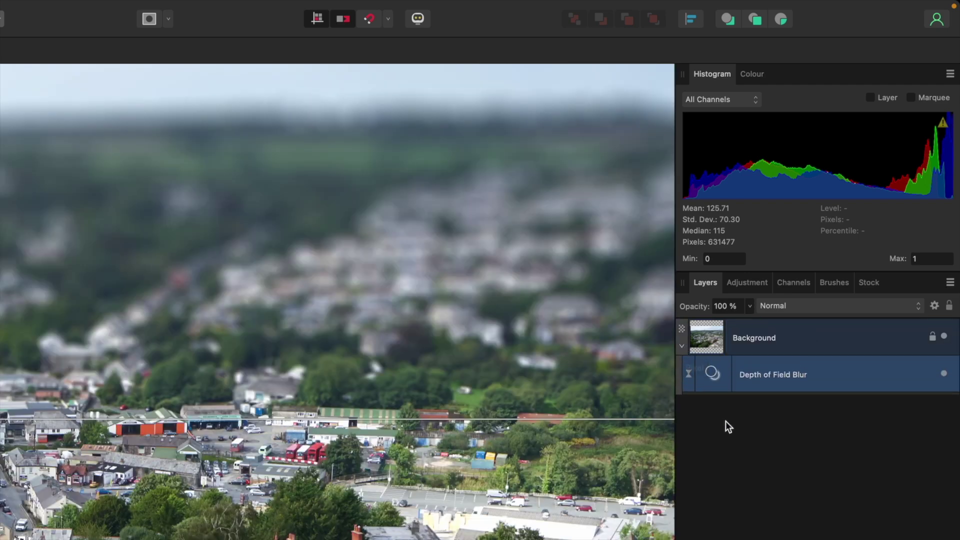
pyautogui.click(703, 339)
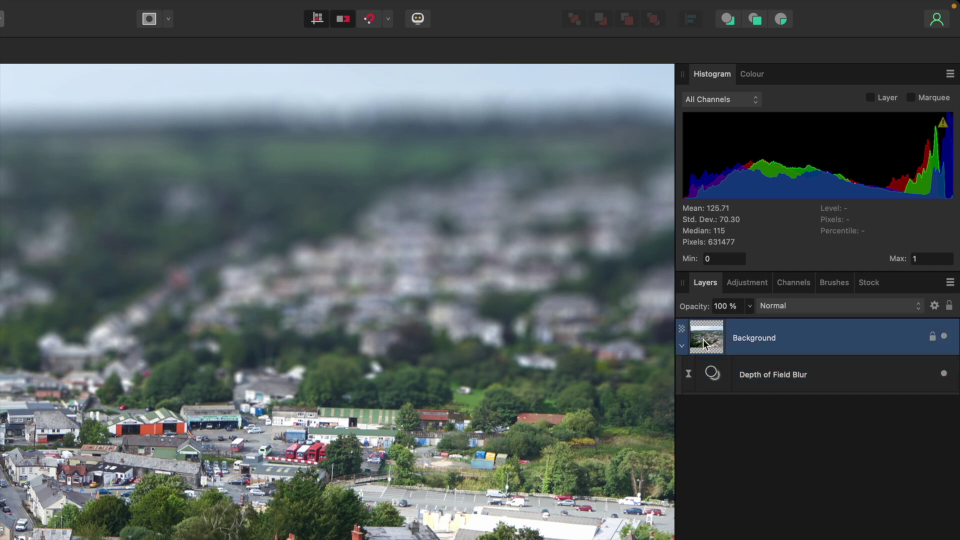
pyautogui.click(719, 376)
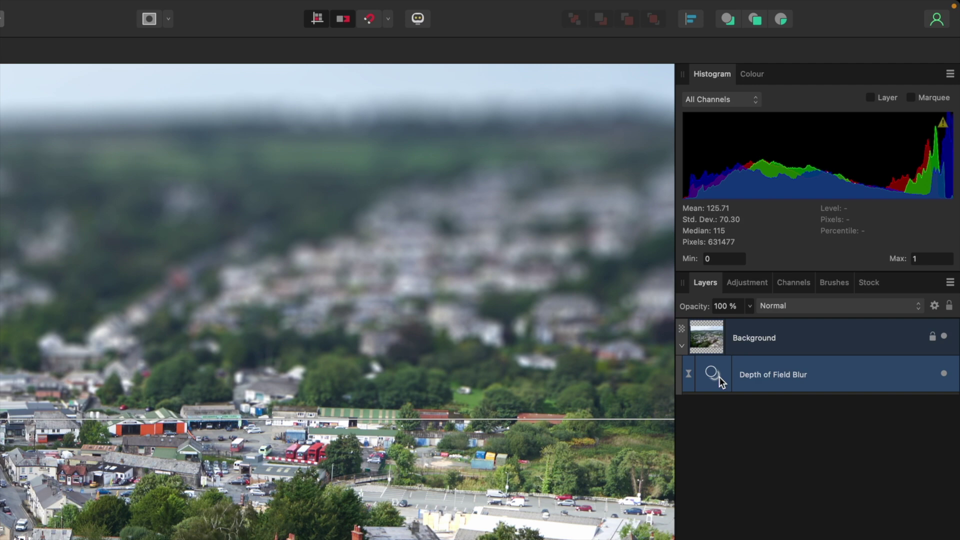
pyautogui.click(708, 340)
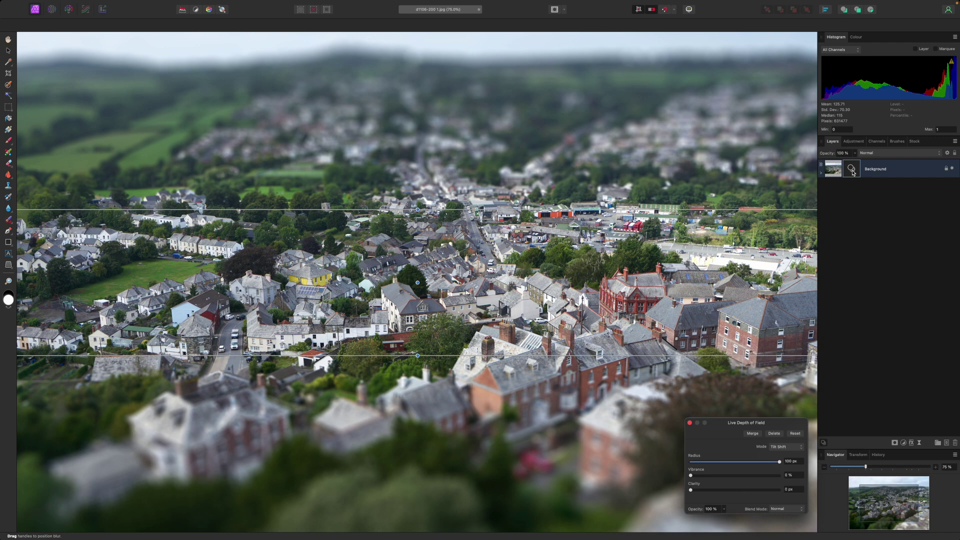
# - Move, tilt and narrow the Tilt Shift focus band so it rises right across the central houses
pyautogui.moveTo(417, 282); pyautogui.dragTo(523, 403)
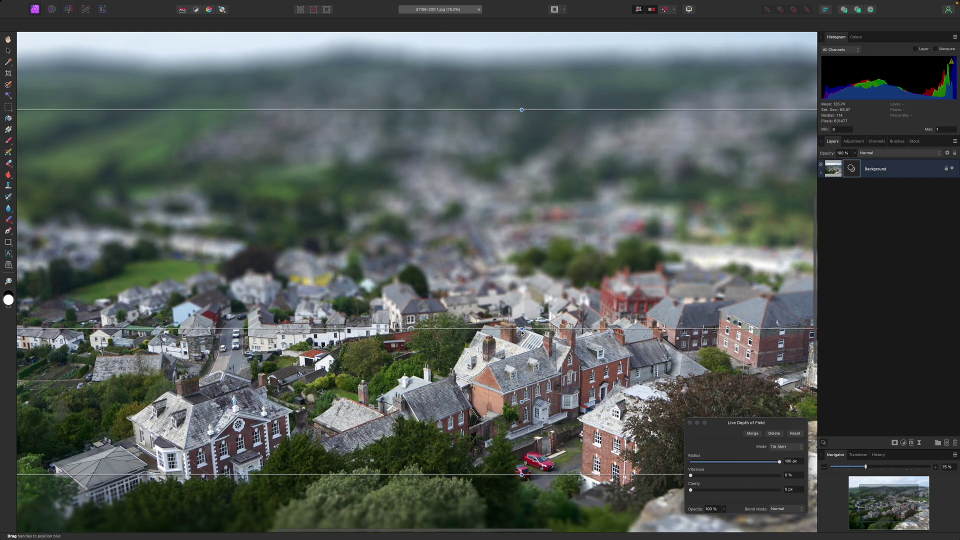
pyautogui.moveTo(521, 332); pyautogui.dragTo(508, 343)
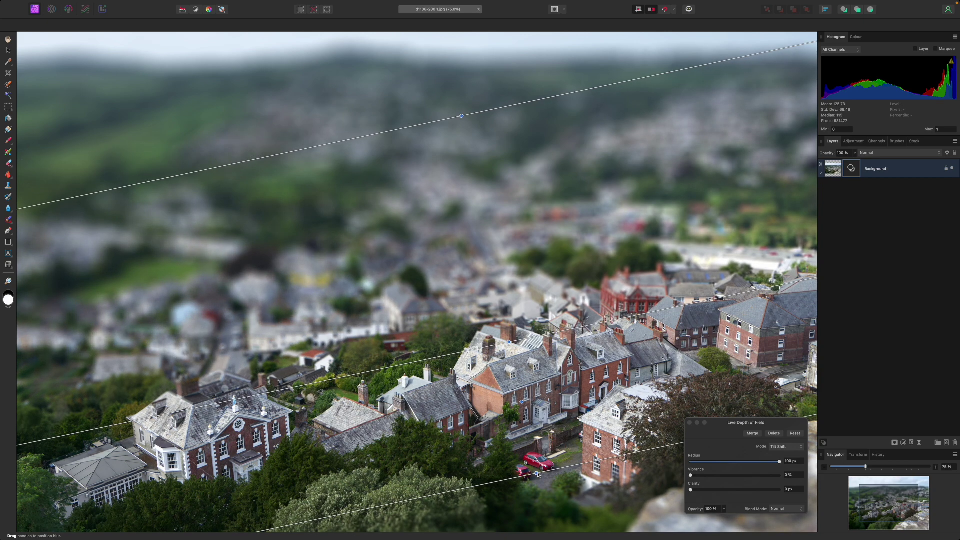
pyautogui.moveTo(538, 474); pyautogui.dragTo(532, 458)
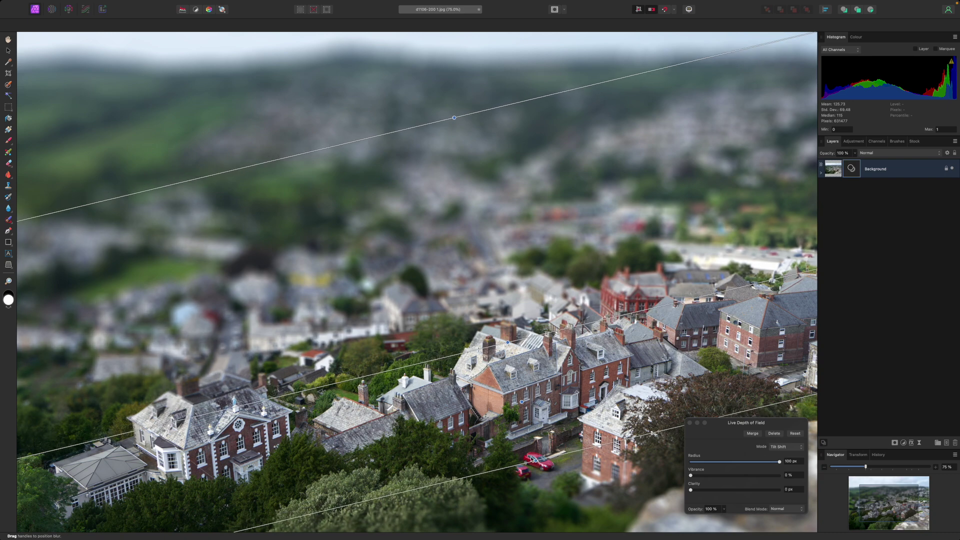
pyautogui.moveTo(521, 401); pyautogui.dragTo(409, 315)
pyautogui.moveTo(395, 254); pyautogui.dragTo(398, 267)
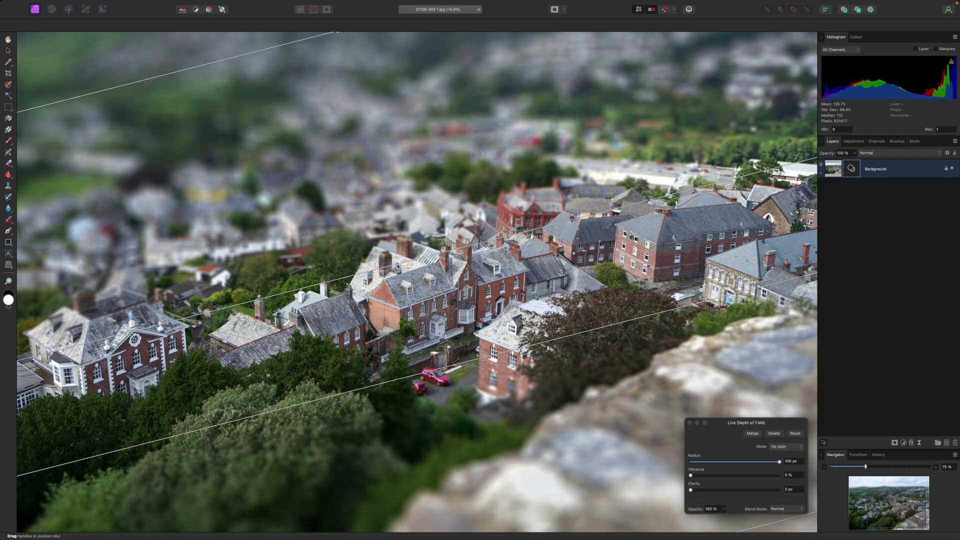
# - Reposition and narrow the diagonal focus band, and lower the blur Radius to about 54 px
pyautogui.press('super+minus')
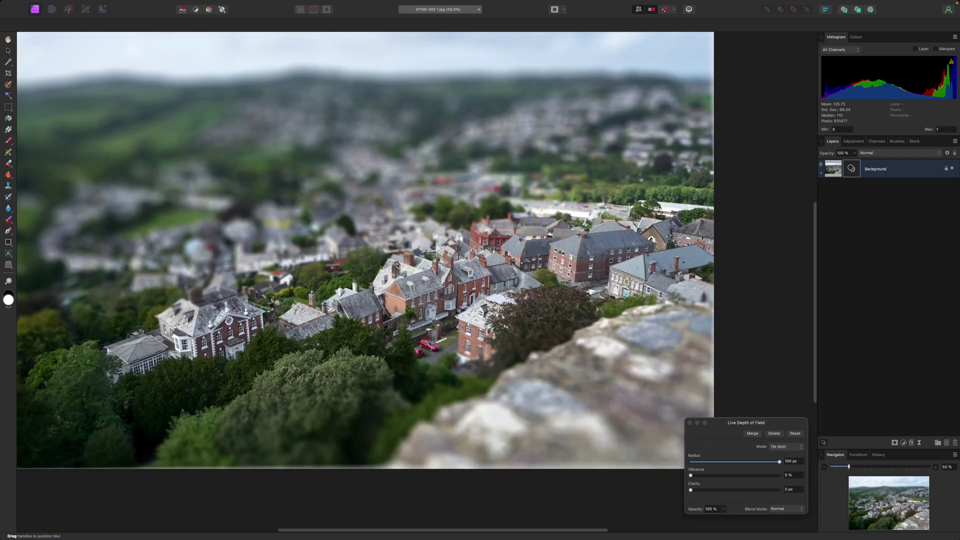
pyautogui.press('super+0')
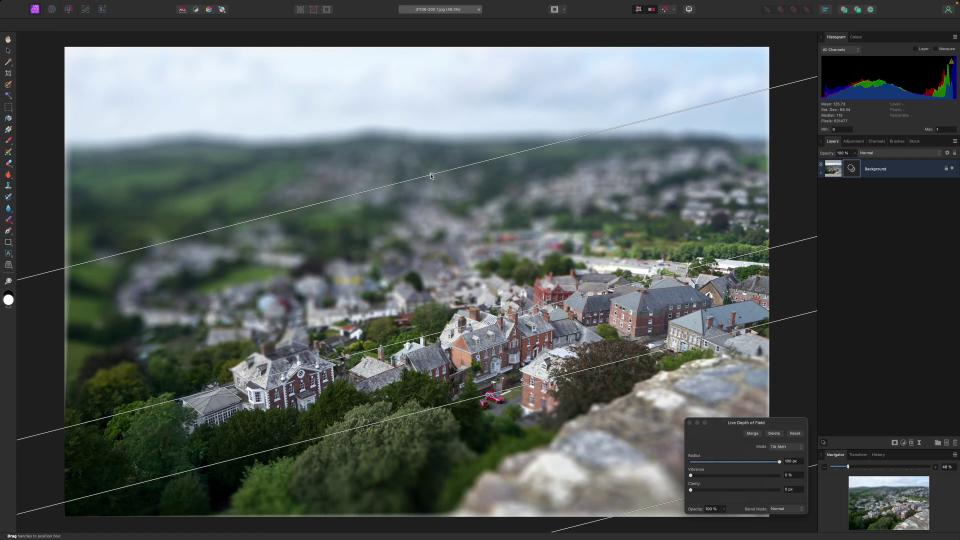
pyautogui.moveTo(431, 175)
pyautogui.mouseDown()
pyautogui.moveTo(452, 269)
pyautogui.moveTo(425, 187)
pyautogui.mouseUp()
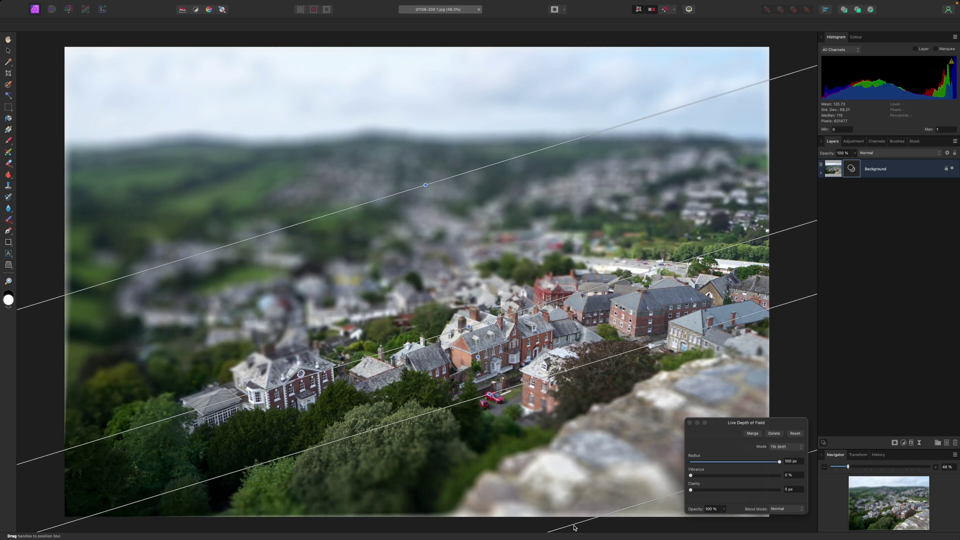
pyautogui.press('super+equal')
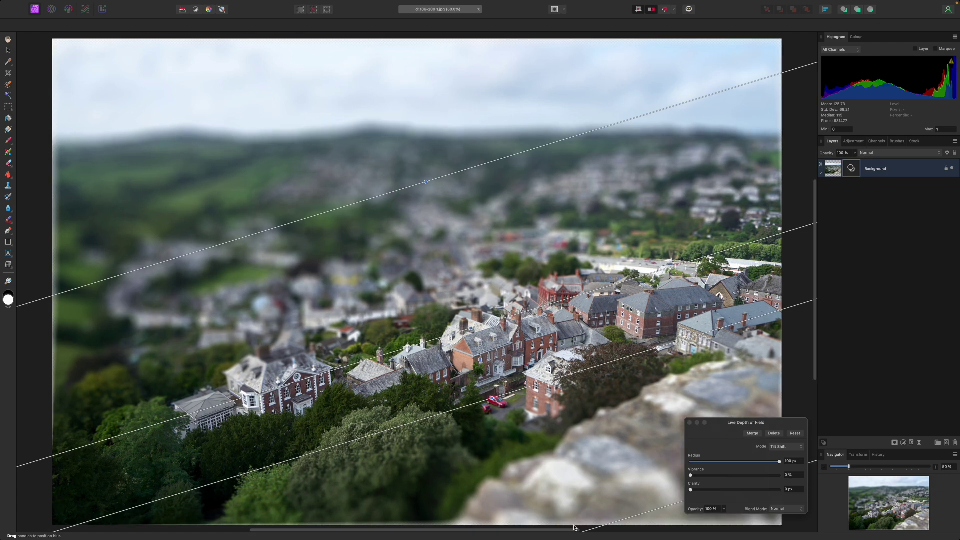
pyautogui.press('super+equal')
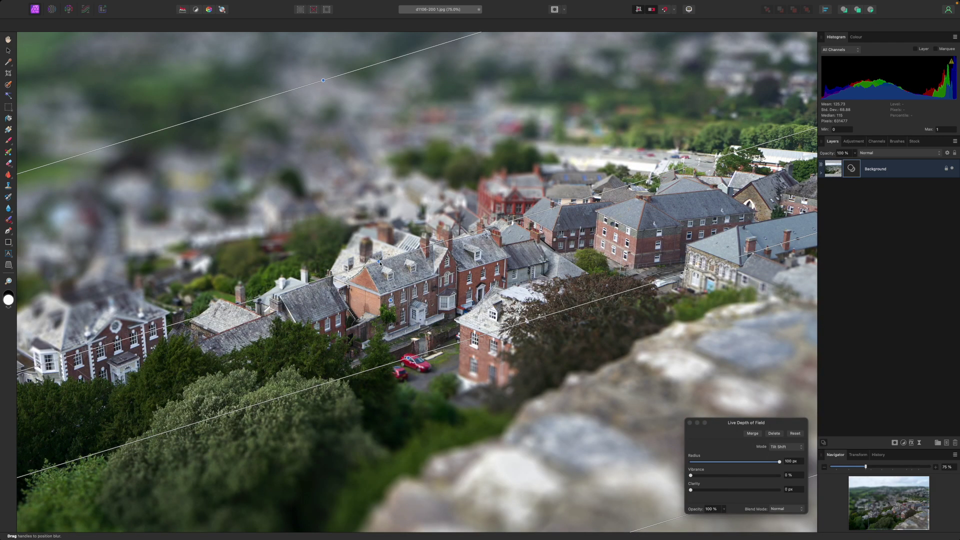
pyautogui.moveTo(380, 262); pyautogui.dragTo(369, 241)
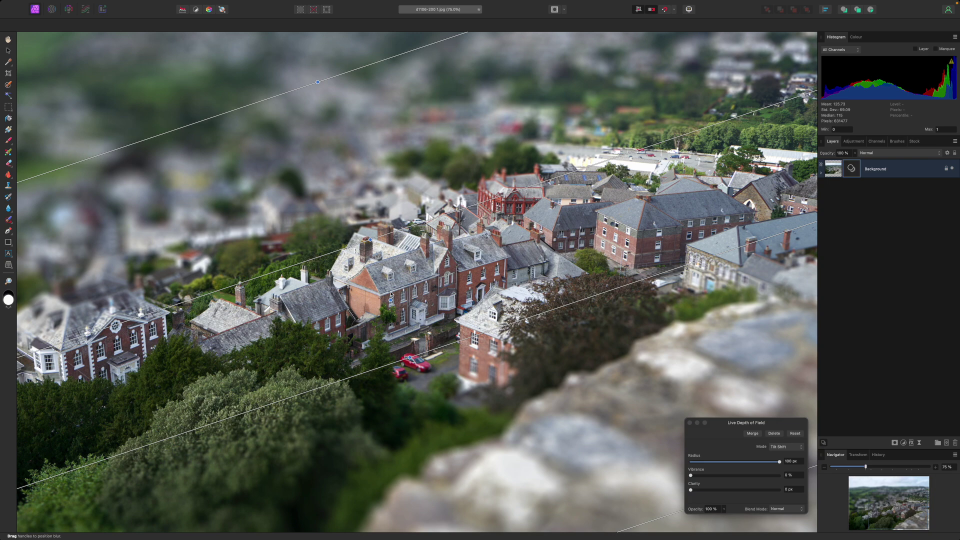
pyautogui.moveTo(408, 358); pyautogui.dragTo(404, 339)
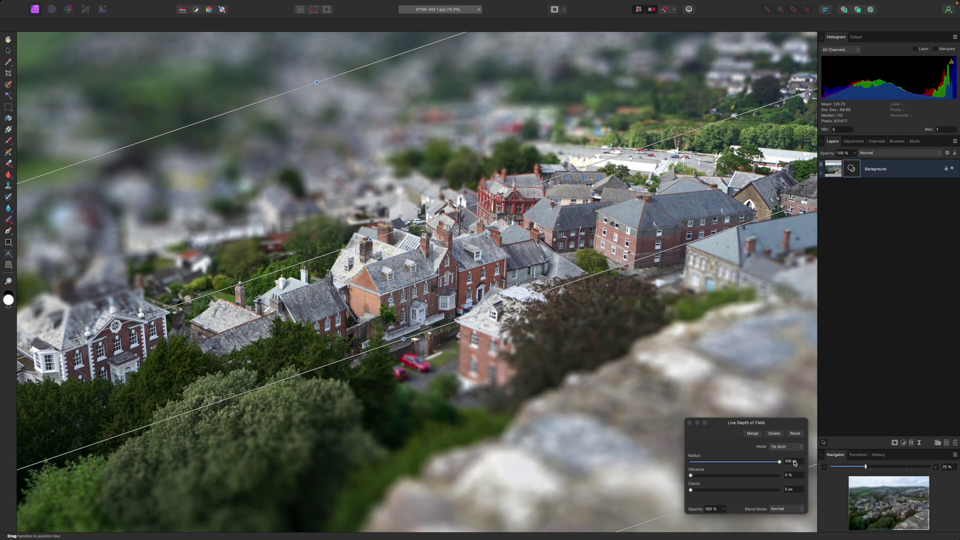
pyautogui.moveTo(779, 462); pyautogui.dragTo(769, 463)
pyautogui.moveTo(316, 84); pyautogui.dragTo(324, 118)
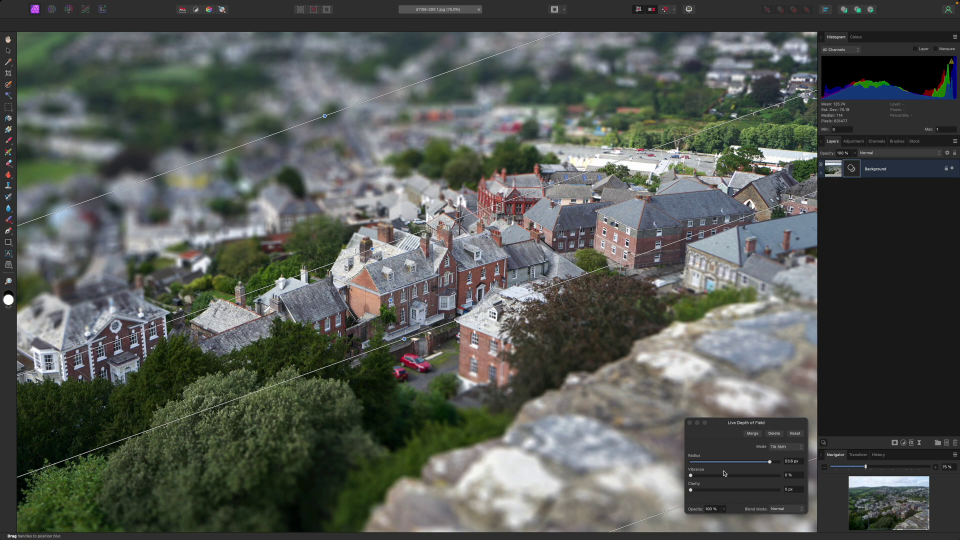
# - Raise the depth-of-field Vibrance to about 69% and Clarity to 7.6 px
pyautogui.moveTo(691, 477); pyautogui.dragTo(780, 476)
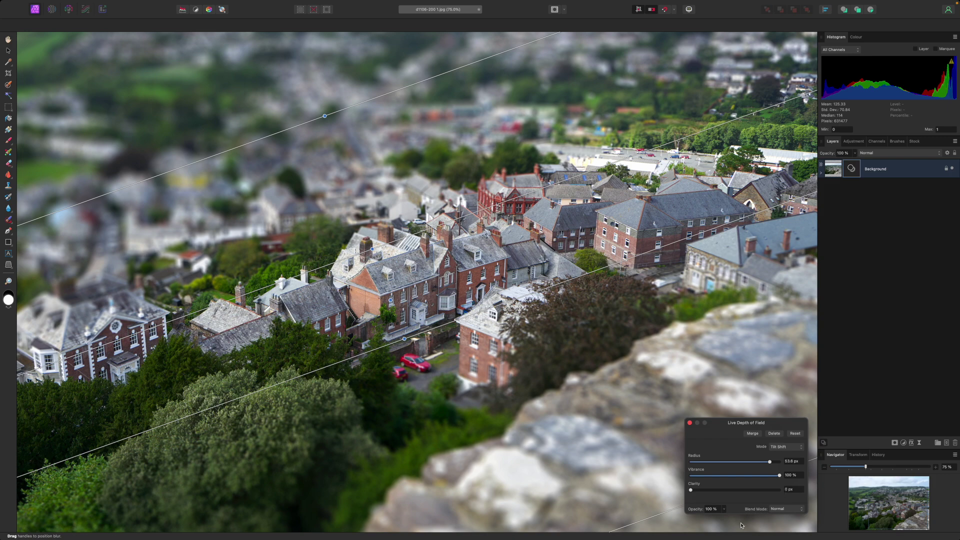
pyautogui.moveTo(691, 491); pyautogui.dragTo(722, 497)
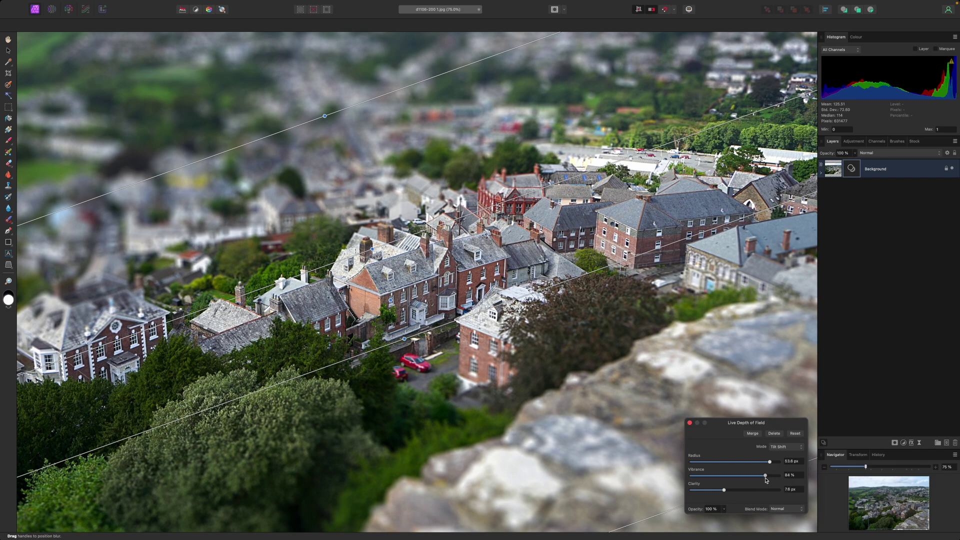
# - Add a Vibrance adjustment layer and raise its Saturation to about 53%
pyautogui.click(903, 443)
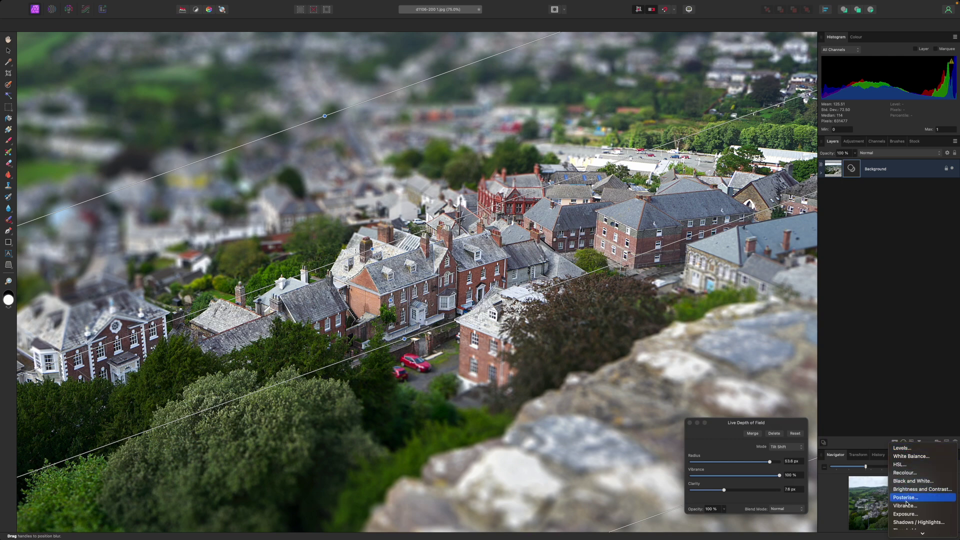
pyautogui.press('Escape')
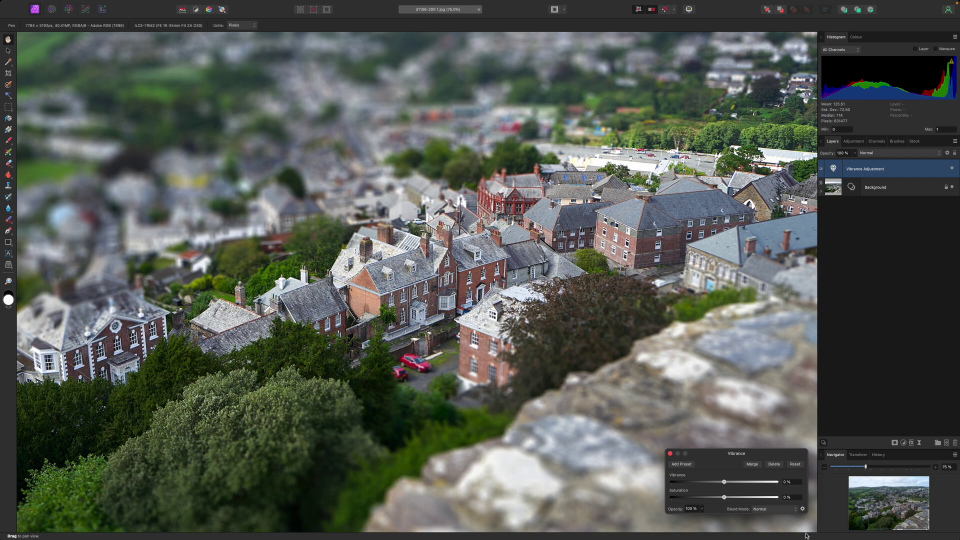
pyautogui.moveTo(724, 497); pyautogui.dragTo(753, 499)
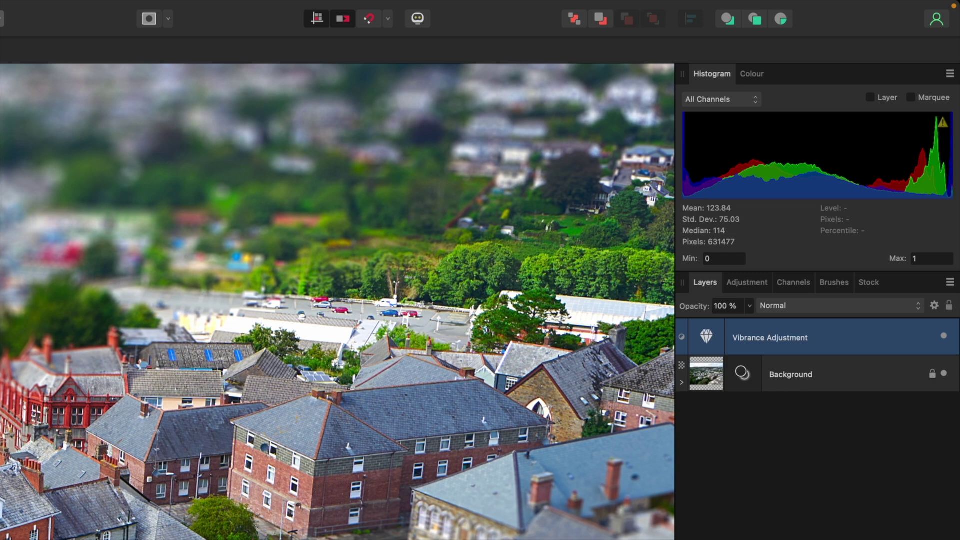
# - Nest the Vibrance Adjustment in the Background layer, above the Depth of Field Blur
pyautogui.click(682, 384)
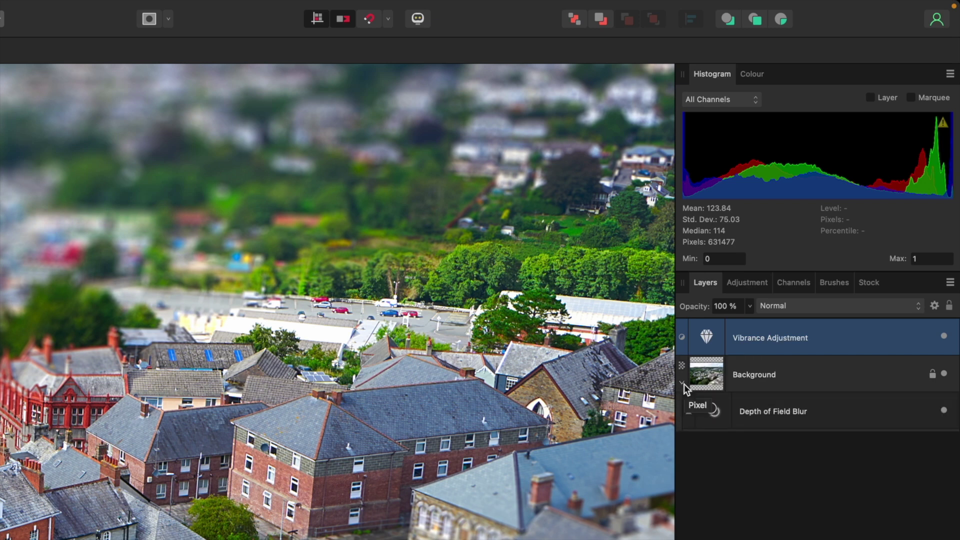
pyautogui.click(684, 383)
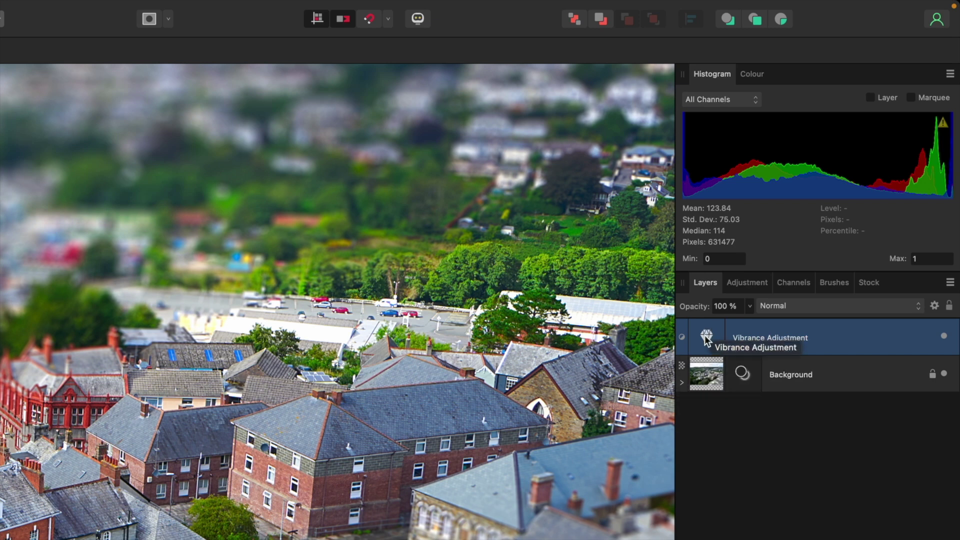
pyautogui.moveTo(706, 335); pyautogui.dragTo(708, 367)
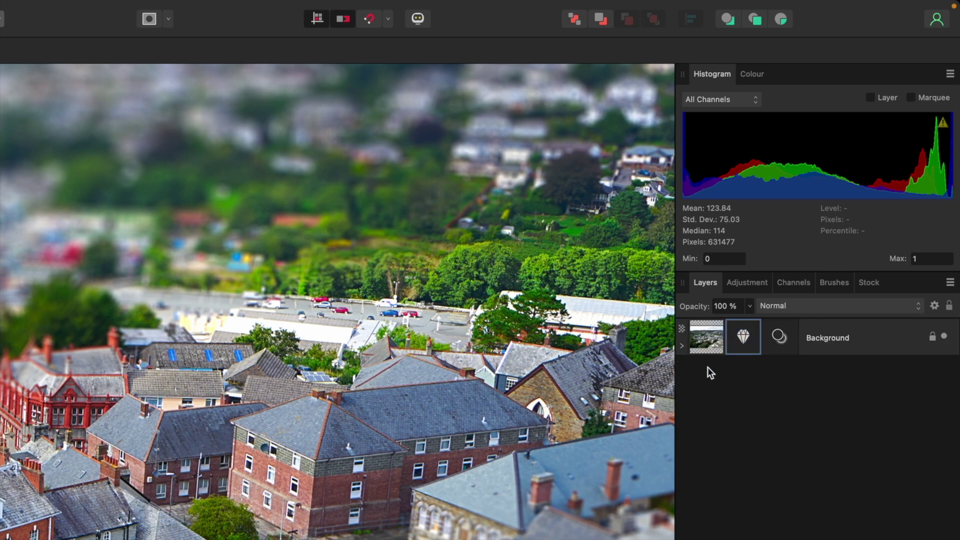
pyautogui.click(683, 346)
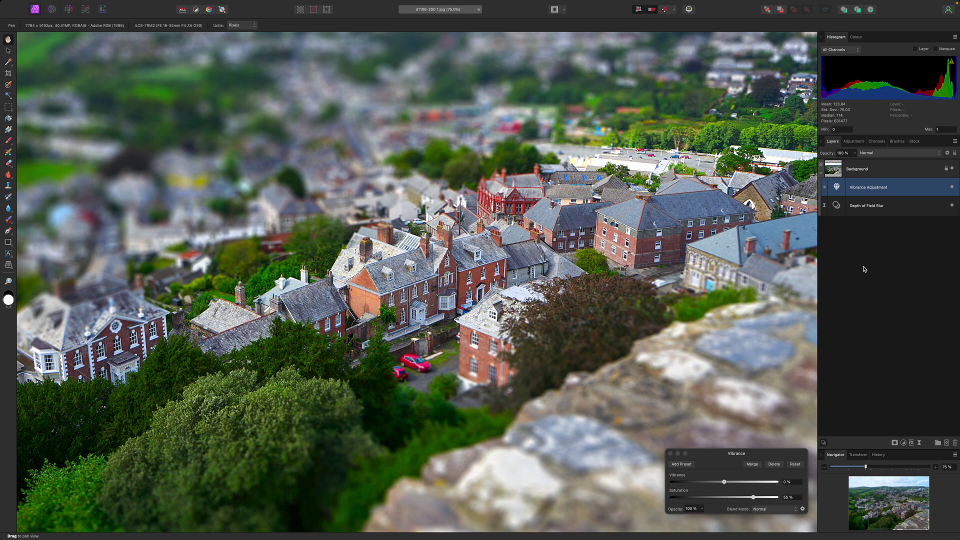
# - Move the Background layer below the Vibrance Adjustment layer in the Layers panel
pyautogui.moveTo(833, 169); pyautogui.dragTo(834, 192)
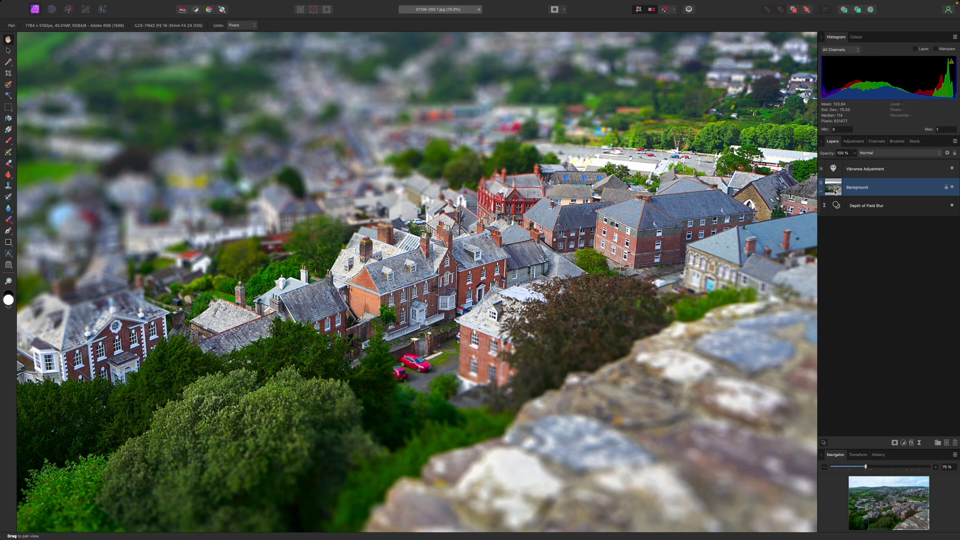